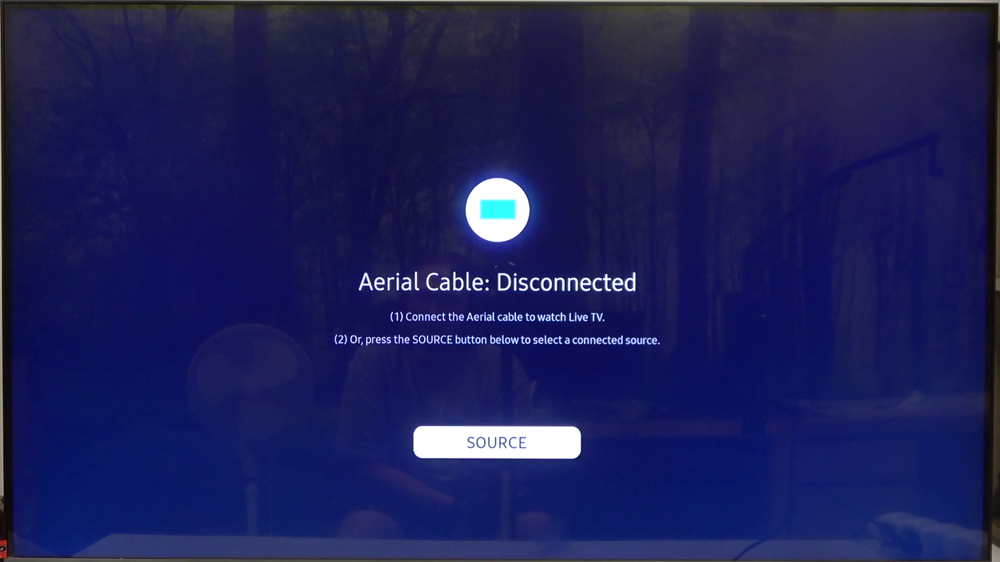
From the Home screen, go to Settings > All Settings and highlight Sound.
key(Home)
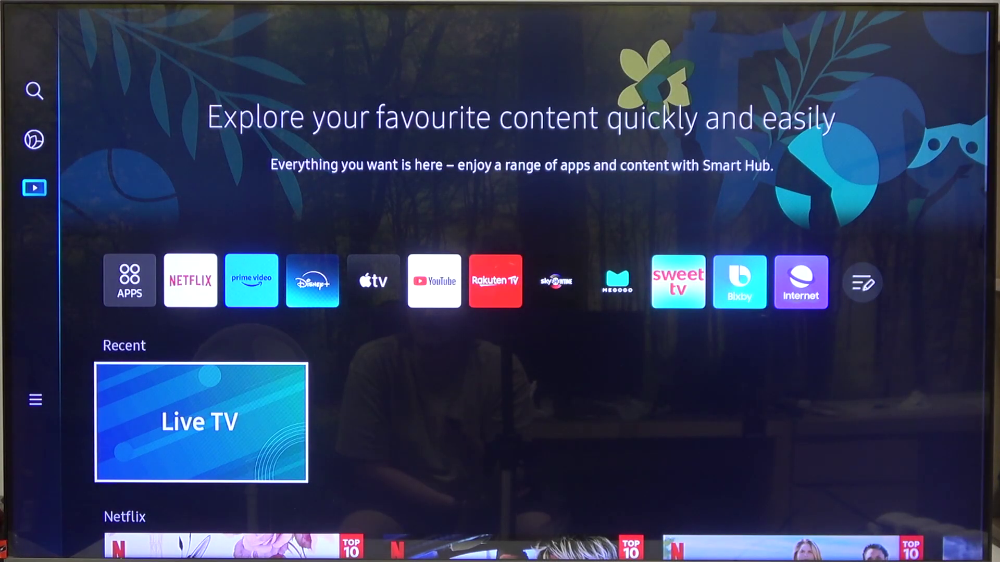
key(Left)
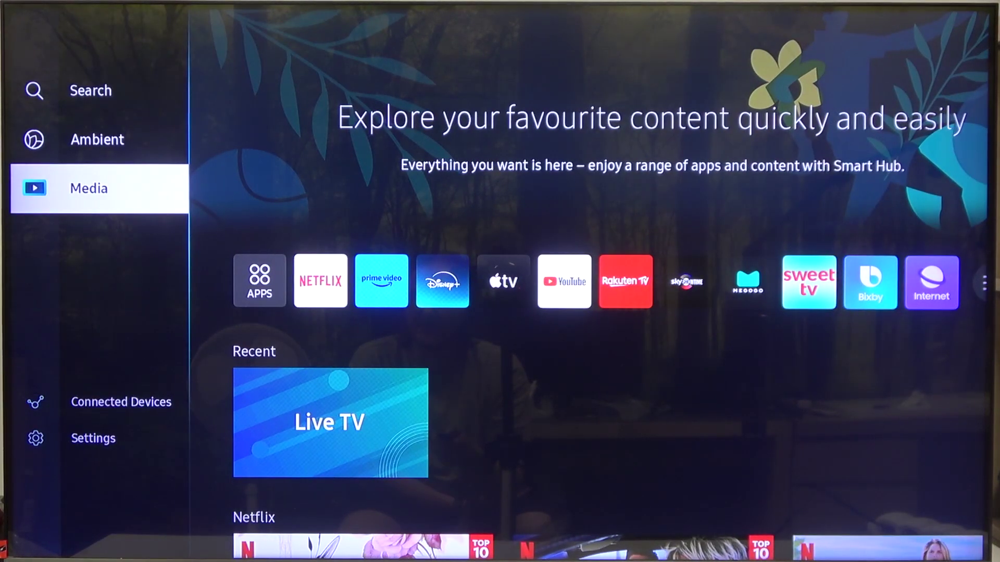
key(Down)
key(Down)
key(Right)
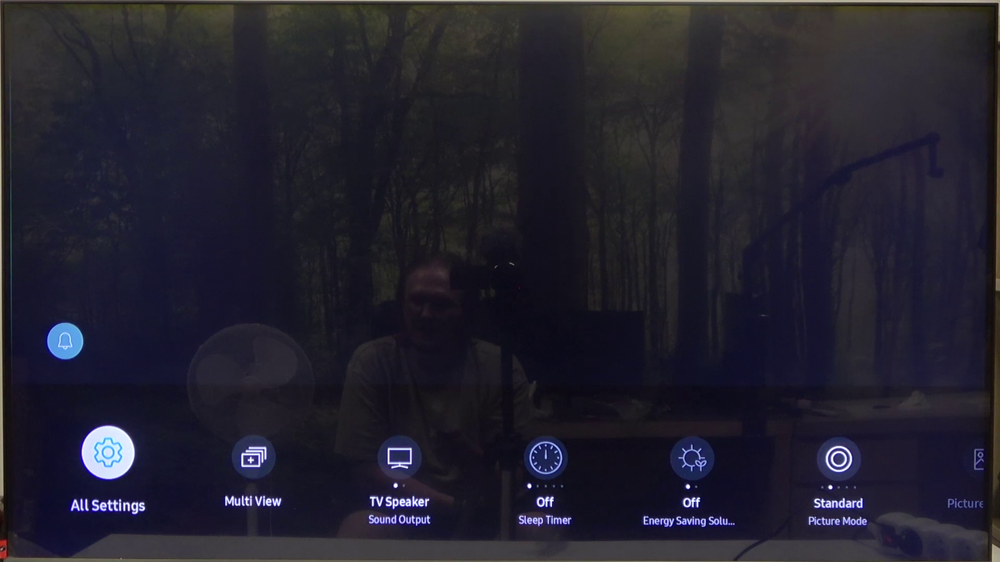
key(Return)
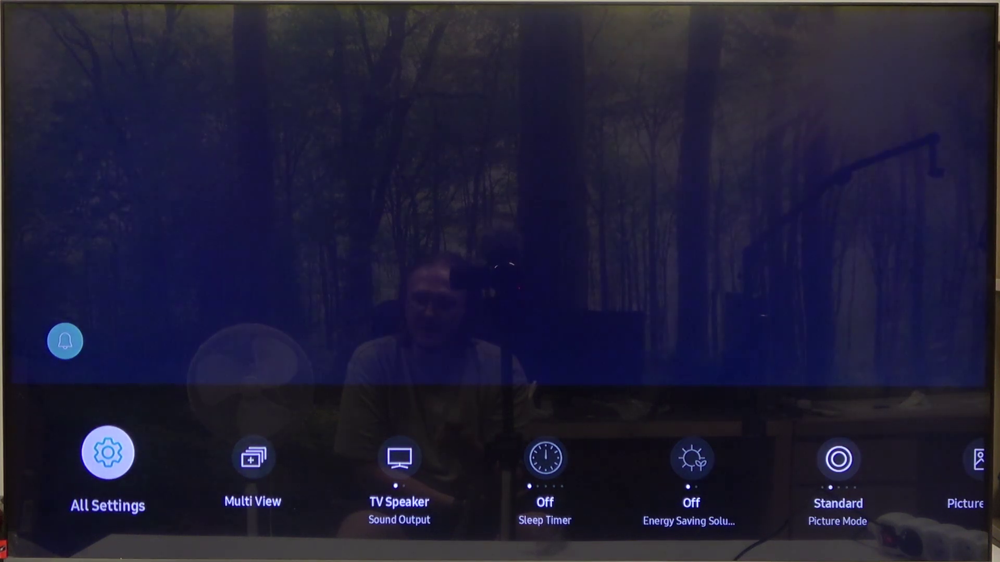
In Sound > Expert Settings, lower Digital Output Audio Delay from 100 to 0.
key(Down)
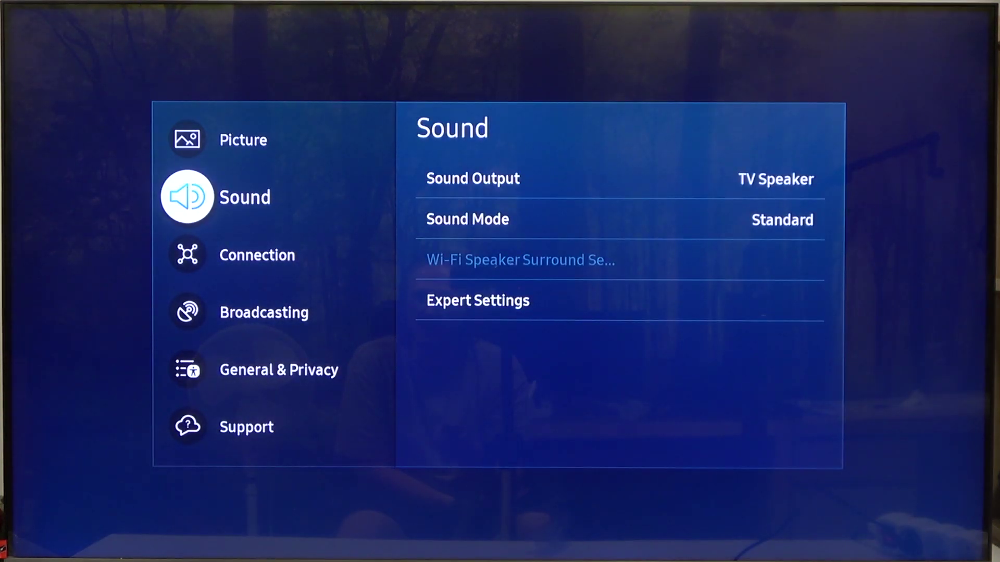
key(Right)
key(Down)
key(Down)
key(Down)
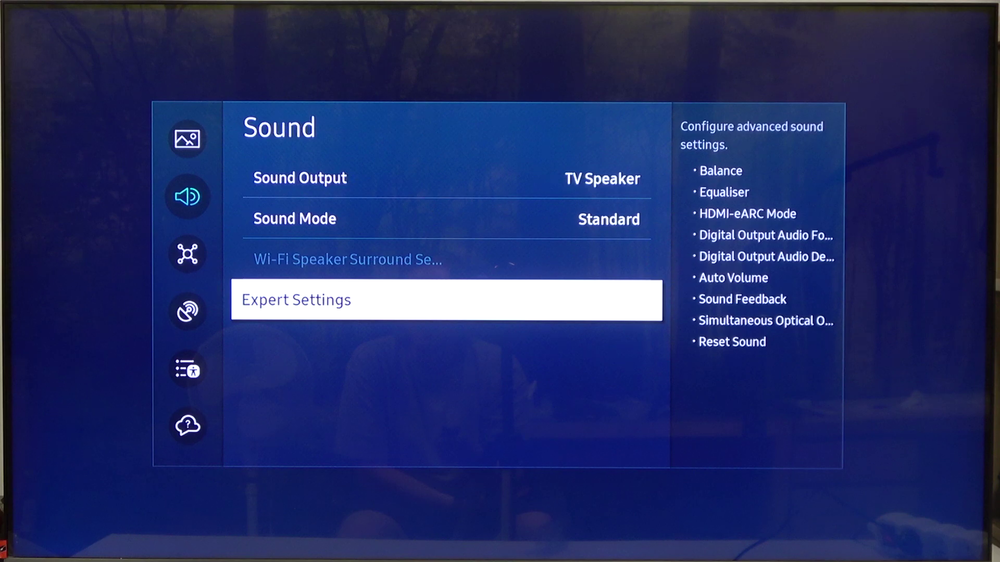
key(Return)
key(Down)
key(Down)
key(Down)
key(Down)
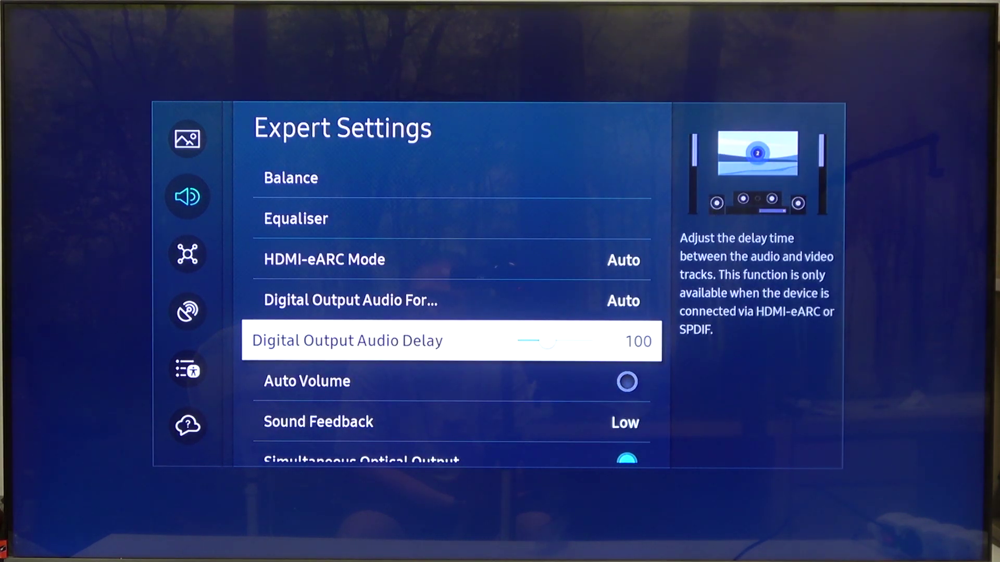
key(Return)
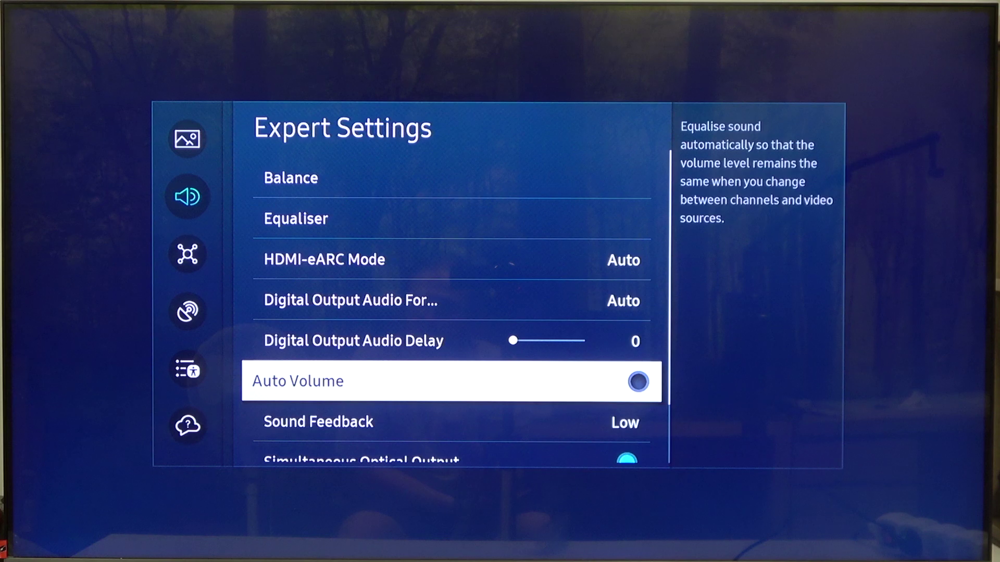
key(Down)
key(Down)
key(Down)
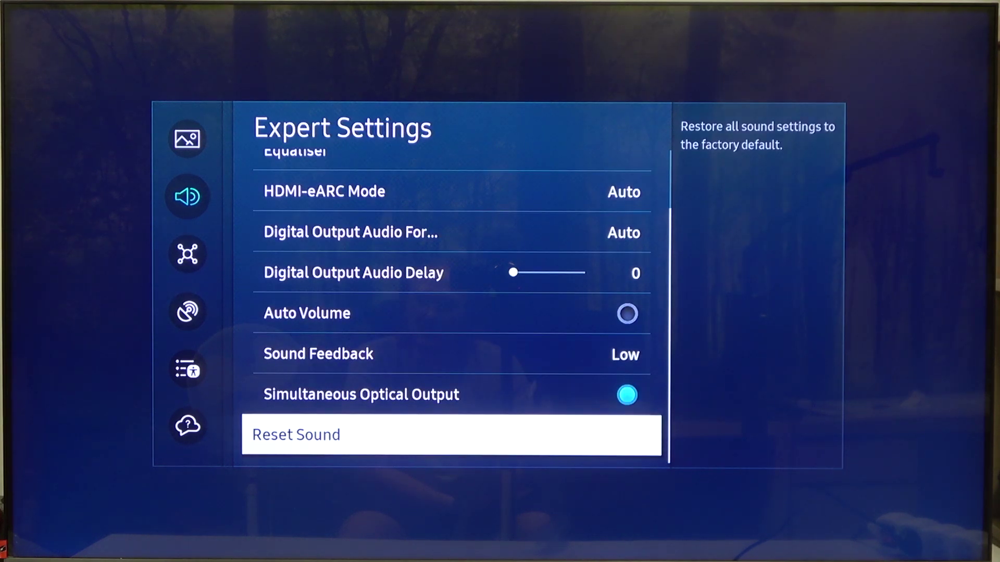